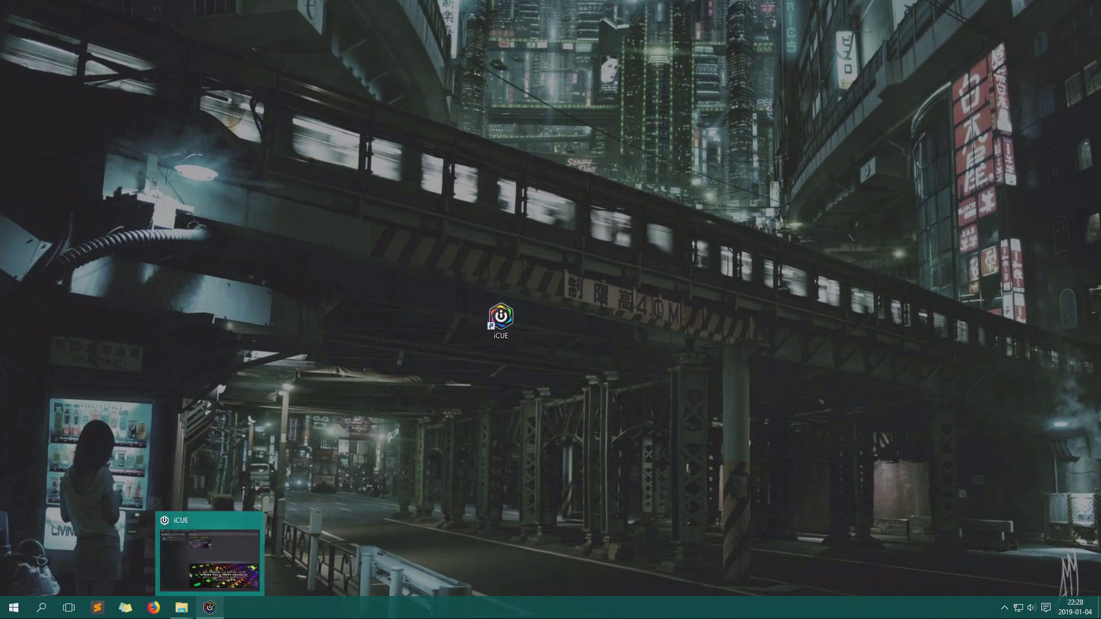
Switch to iCUE, reposition its window on the desktop and show the dashboard with the motherboard and GPU sensors.
{"action": "left_click", "coordinate": [210, 607]}
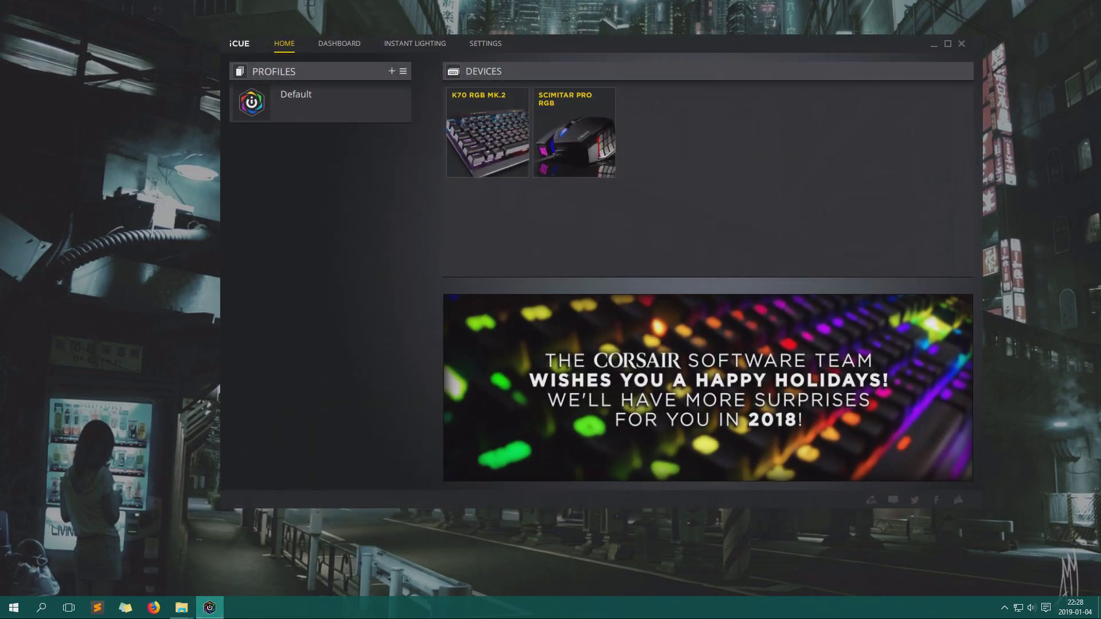
{"action": "left_click_drag", "start_coordinate": [780, 48], "coordinate": [712, 69]}
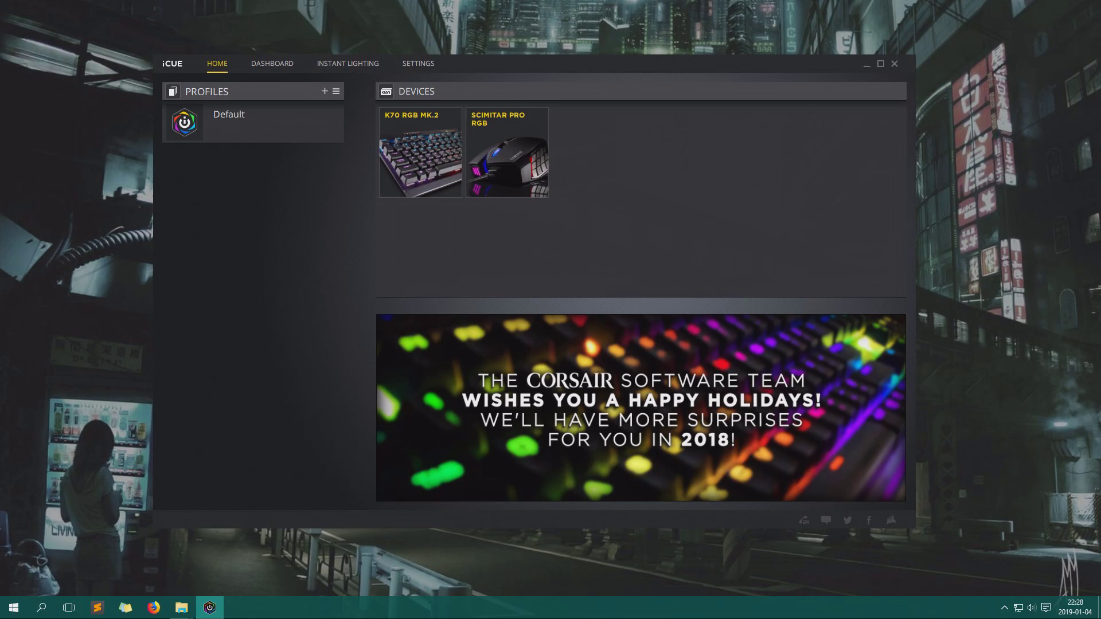
{"action": "left_click", "coordinate": [272, 63]}
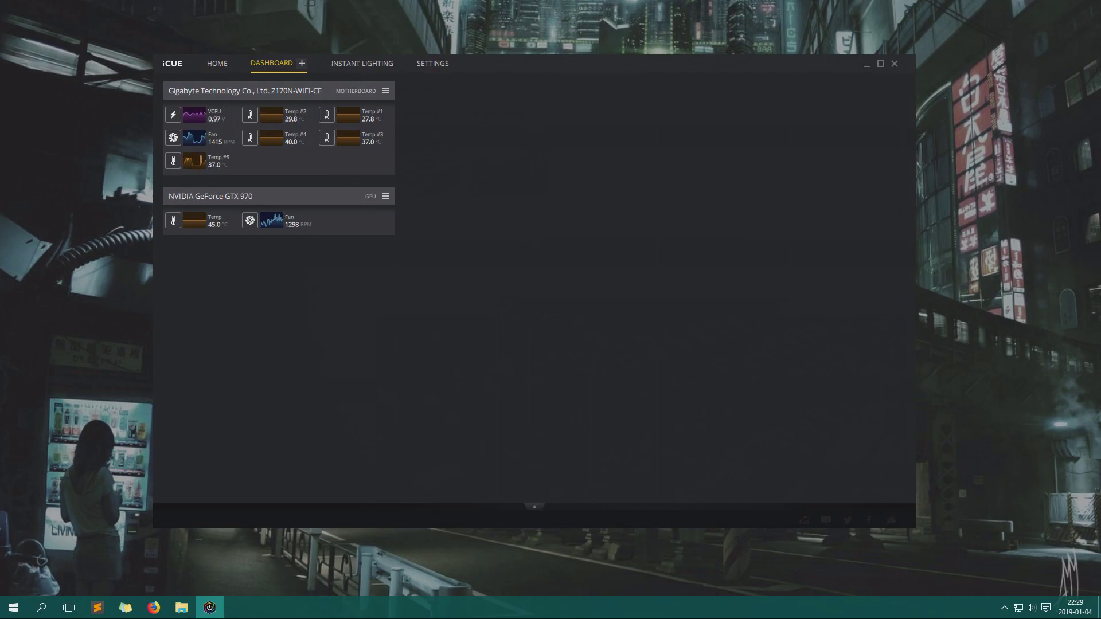
Try cyan as the instant lighting color for all devices, and clear the override.
{"action": "left_click", "coordinate": [362, 63]}
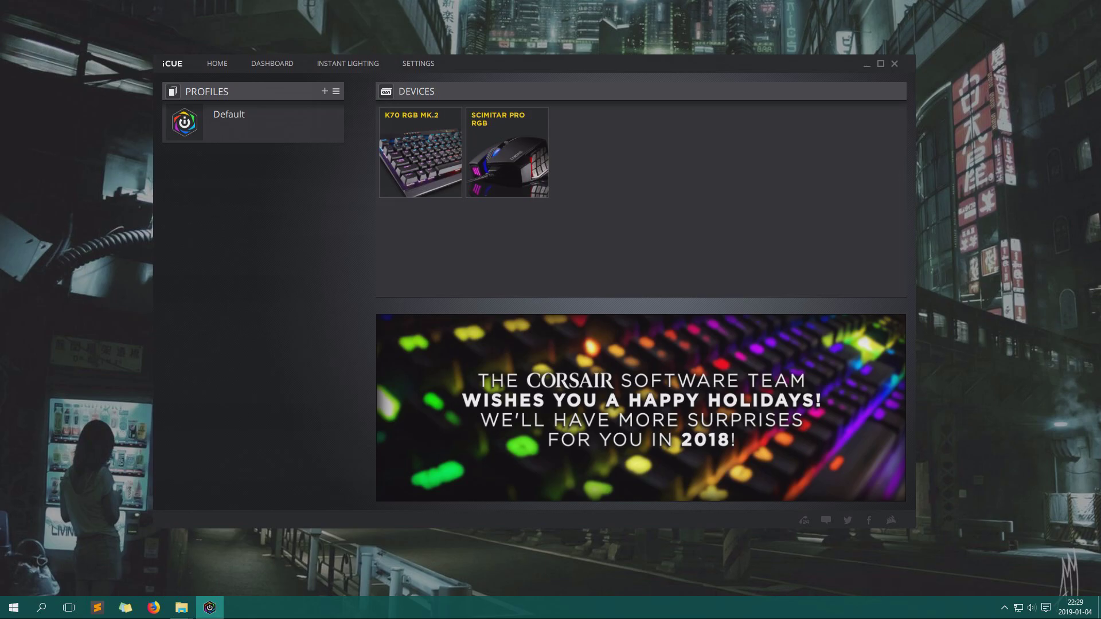
{"action": "mouse_move", "coordinate": [348, 63]}
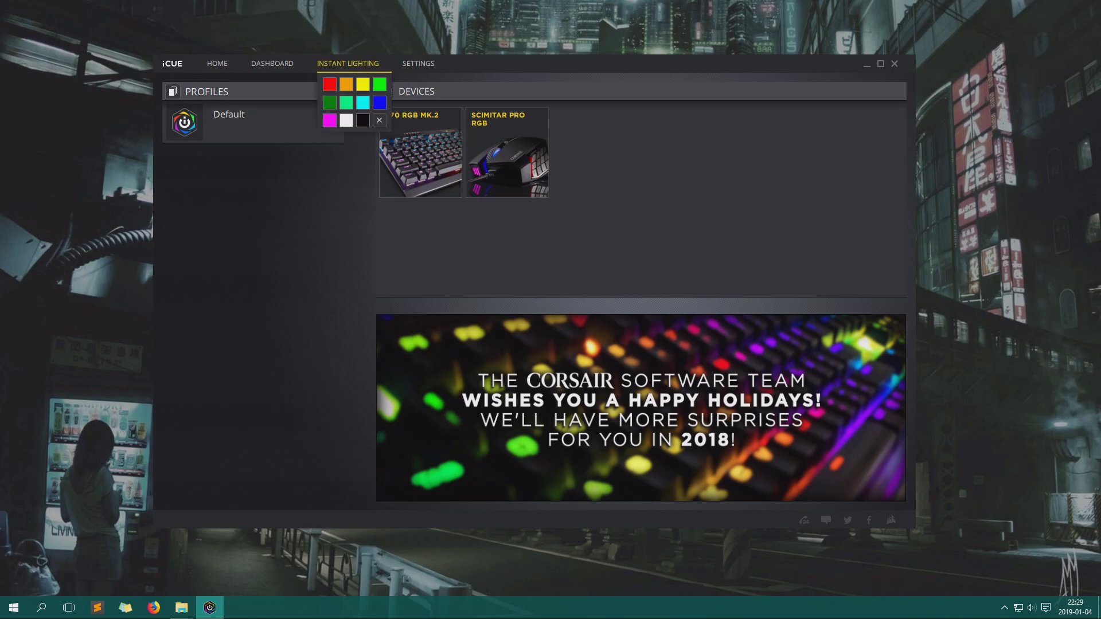
{"action": "left_click", "coordinate": [363, 103]}
{"action": "left_click", "coordinate": [379, 120]}
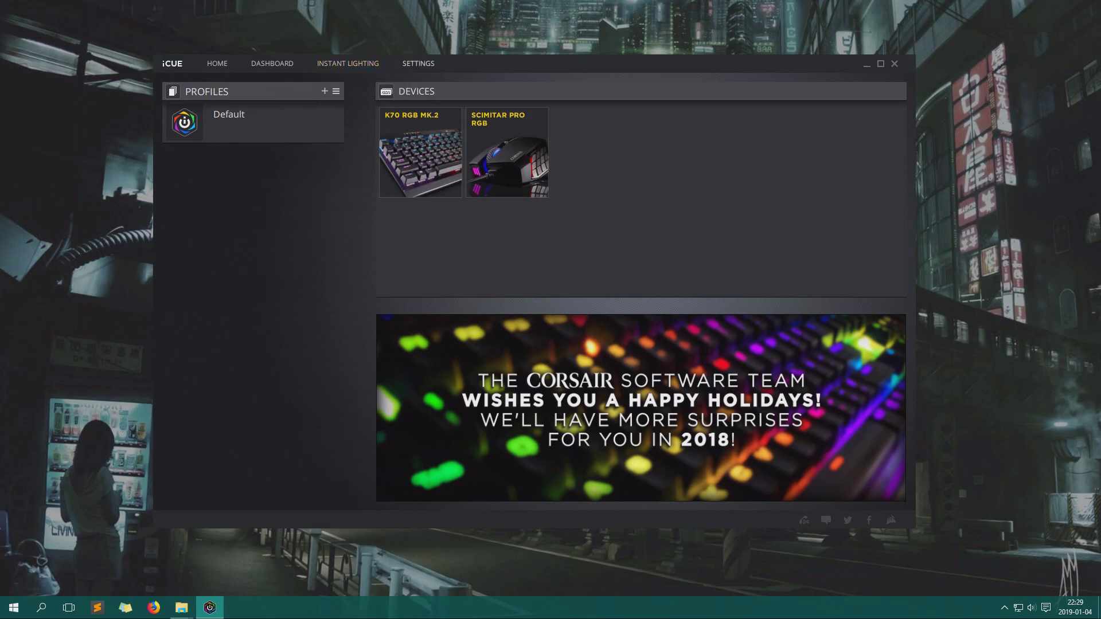
Show the device and iCUE settings and look at the polling rate options of the K70 RGB MK.2.
{"action": "left_click", "coordinate": [418, 63]}
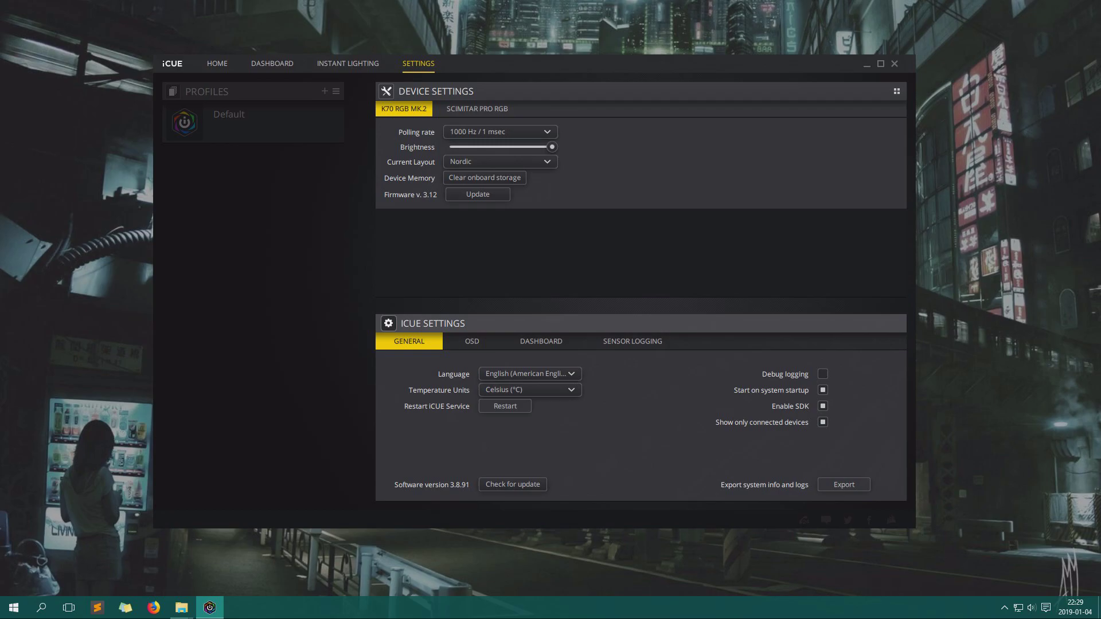
{"action": "left_click", "coordinate": [500, 131]}
{"action": "key", "text": "Escape"}
Open the K70 RGB MK.2 keyboard and look through its actions, lighting effects and performance sections.
{"action": "left_click", "coordinate": [217, 63]}
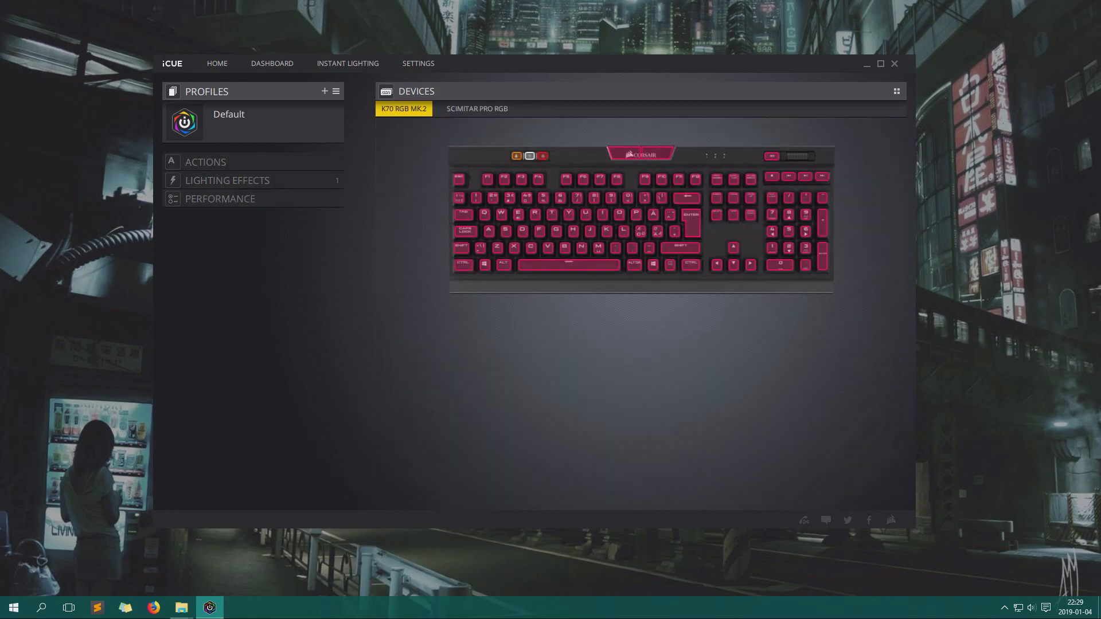
{"action": "left_click", "coordinate": [206, 162]}
{"action": "left_click", "coordinate": [227, 180]}
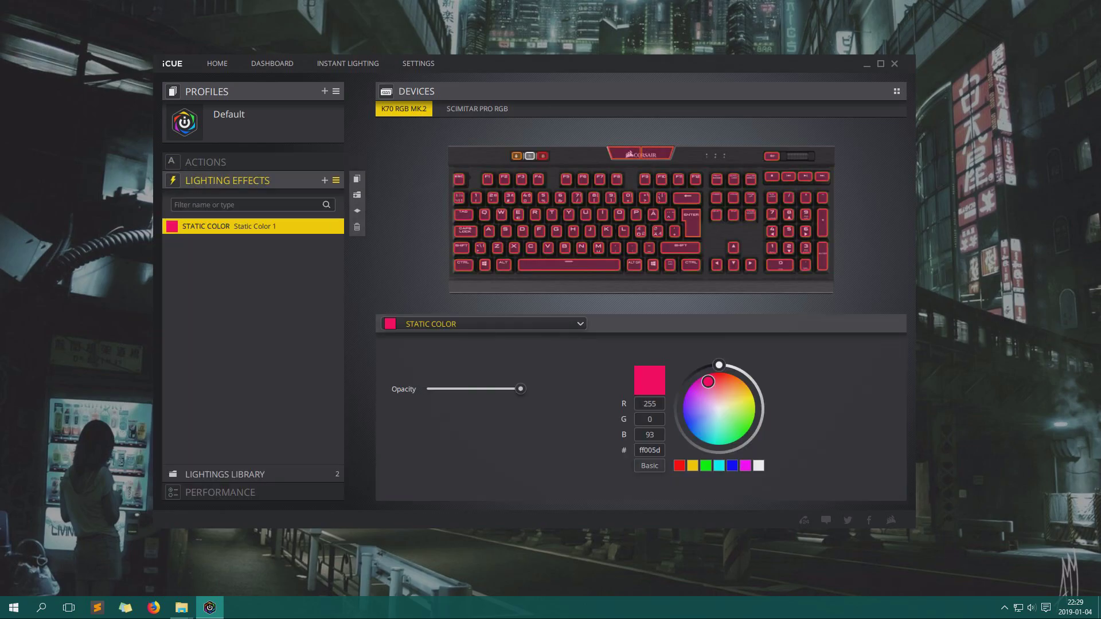
{"action": "left_click", "coordinate": [227, 180]}
{"action": "left_click", "coordinate": [220, 199]}
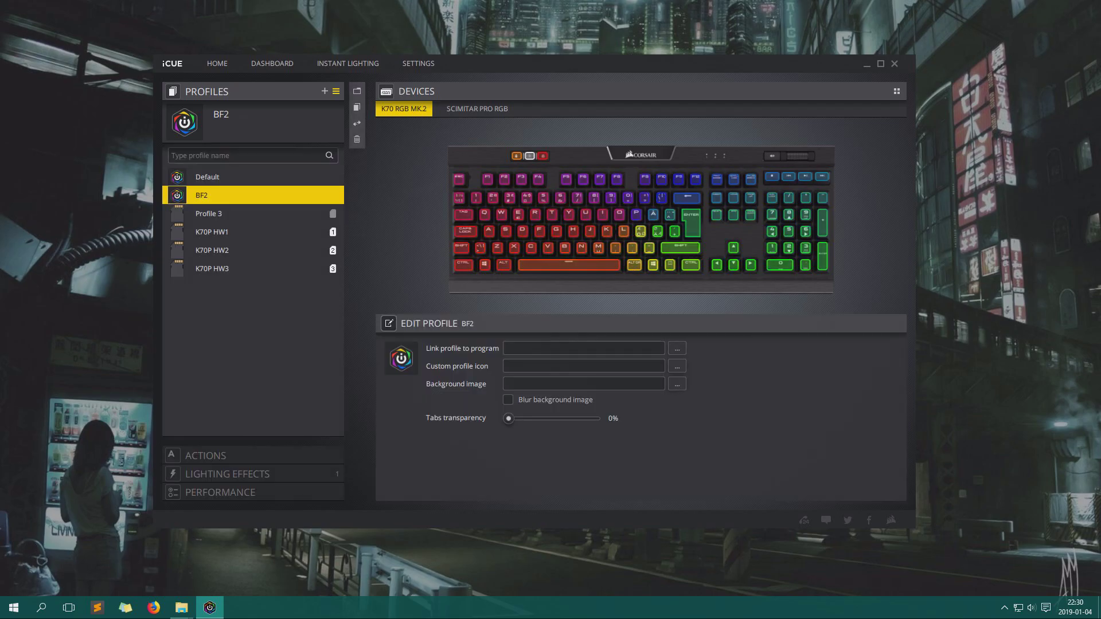
Switch among the Default, BF2 and Profile 3 profiles to compare their lighting on the keyboard.
{"action": "left_click", "coordinate": [336, 91]}
{"action": "left_click", "coordinate": [207, 176]}
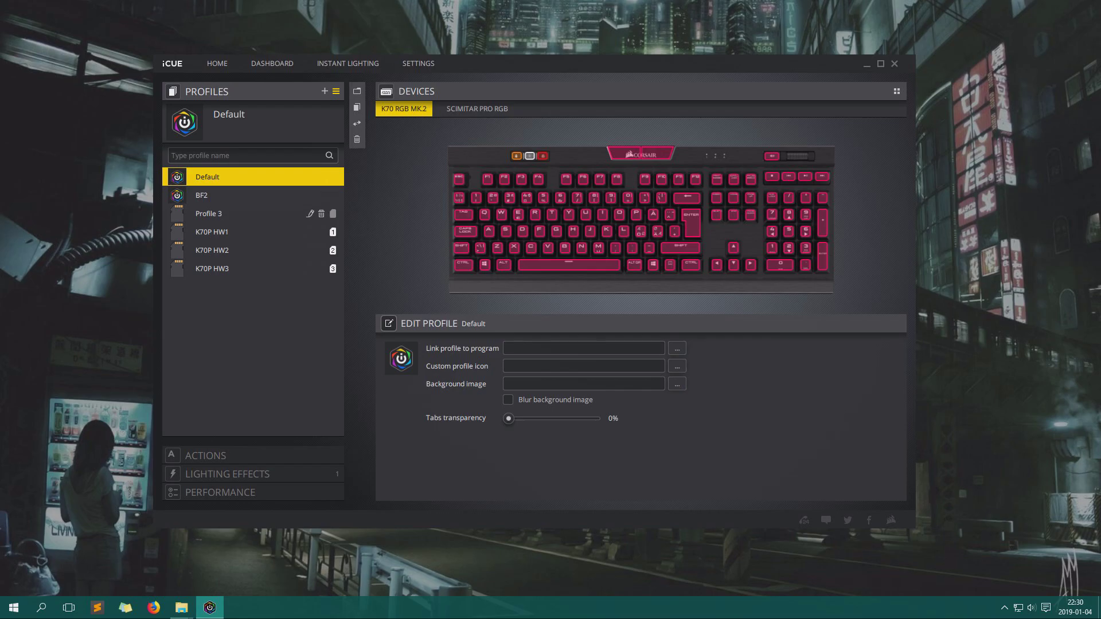
{"action": "left_click", "coordinate": [201, 195]}
{"action": "left_click", "coordinate": [207, 177]}
{"action": "left_click", "coordinate": [208, 213]}
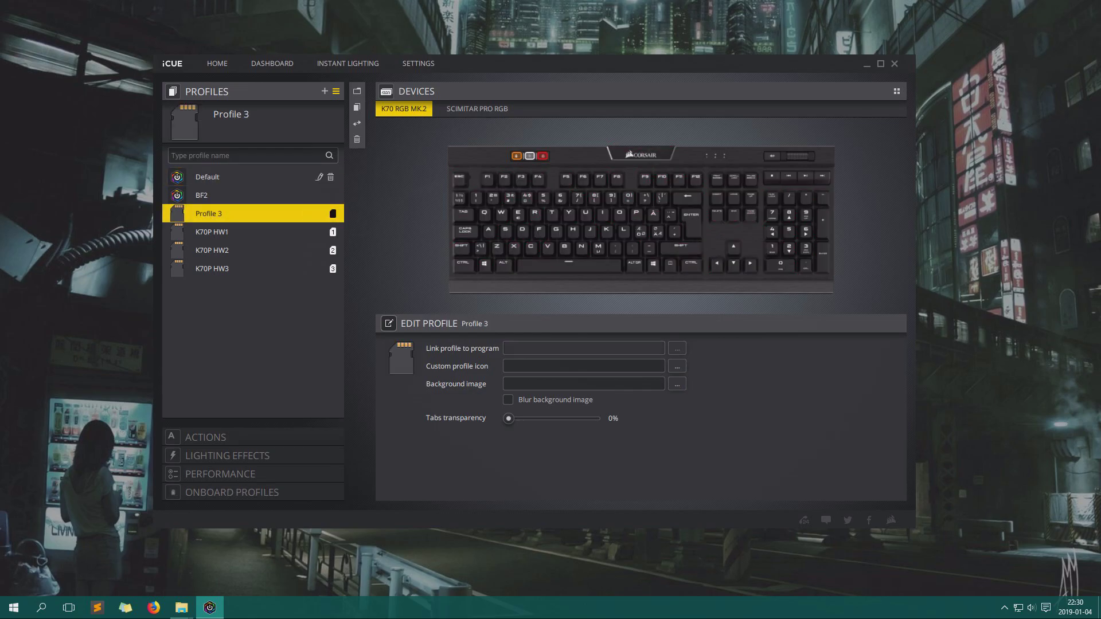
{"action": "left_click", "coordinate": [207, 177]}
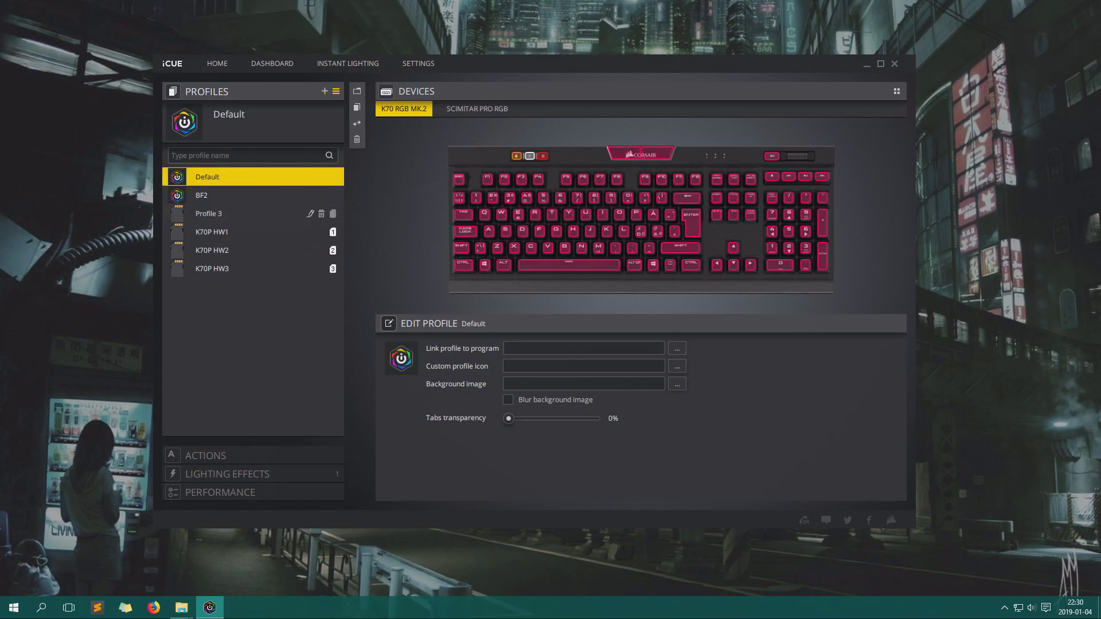
{"action": "left_click", "coordinate": [202, 195]}
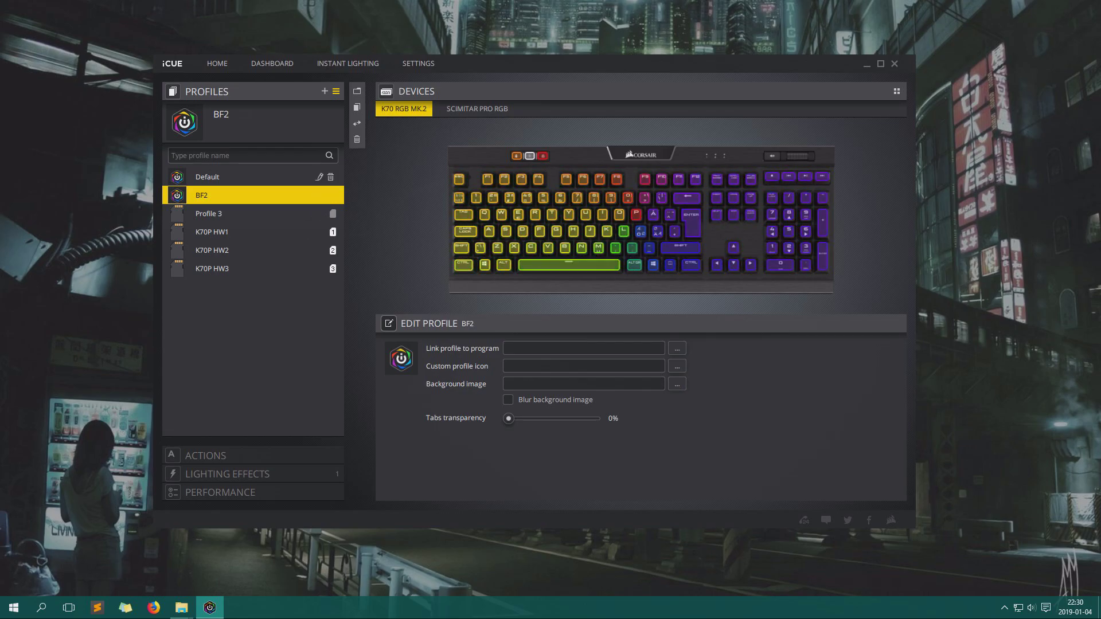
{"action": "left_click", "coordinate": [252, 177]}
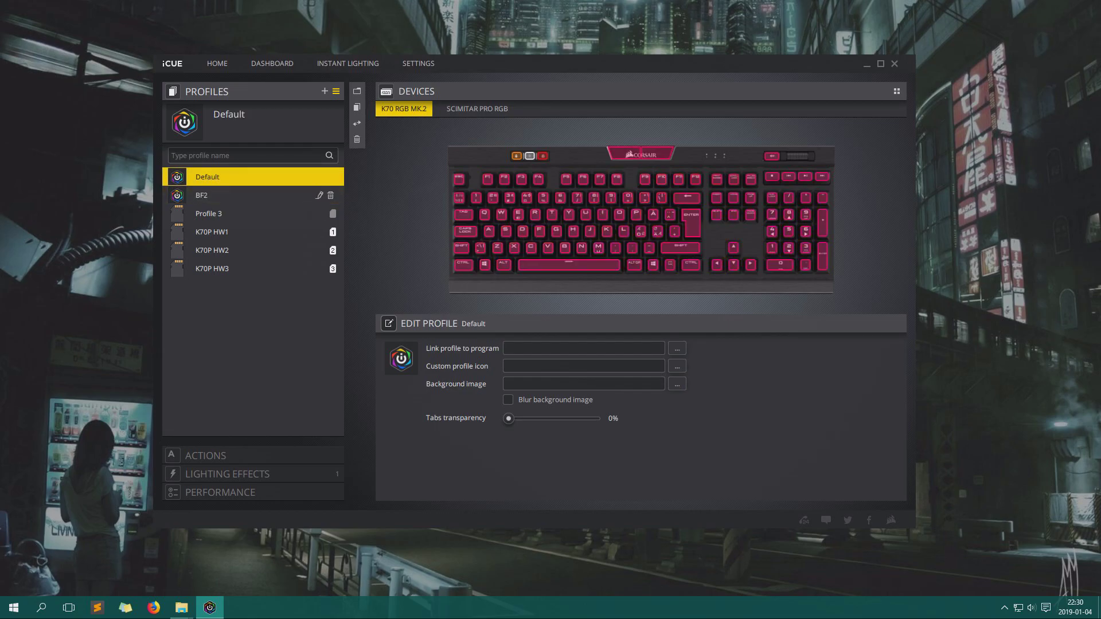
{"action": "left_click", "coordinate": [253, 195]}
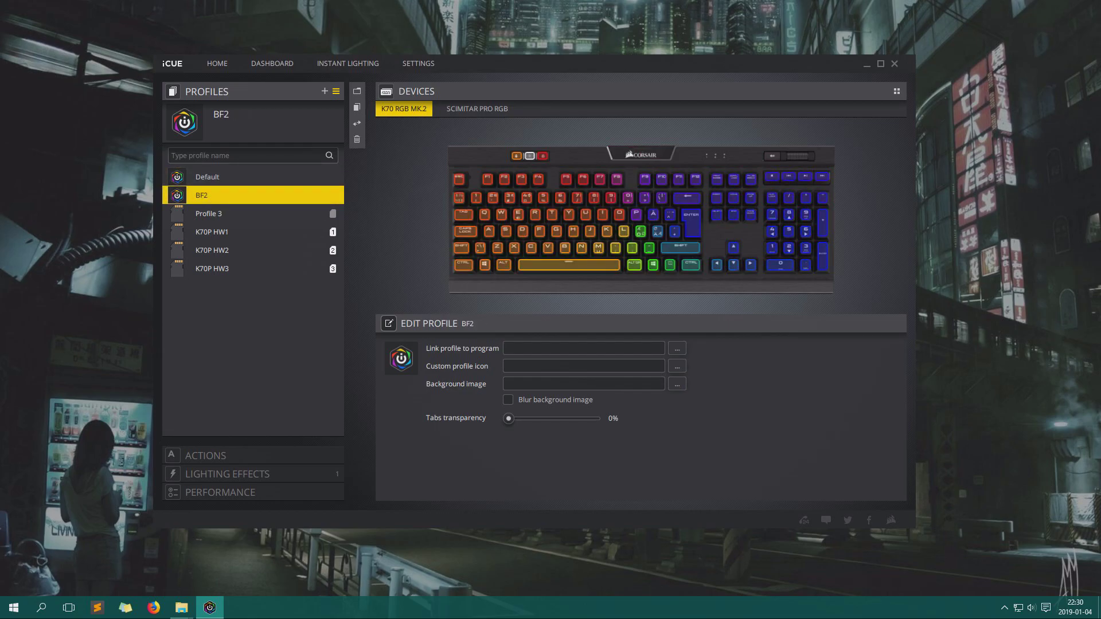
Show the Scimitar Pro RGB mouse, activate the Default profile and inspect its lighting effects.
{"action": "left_click", "coordinate": [478, 109]}
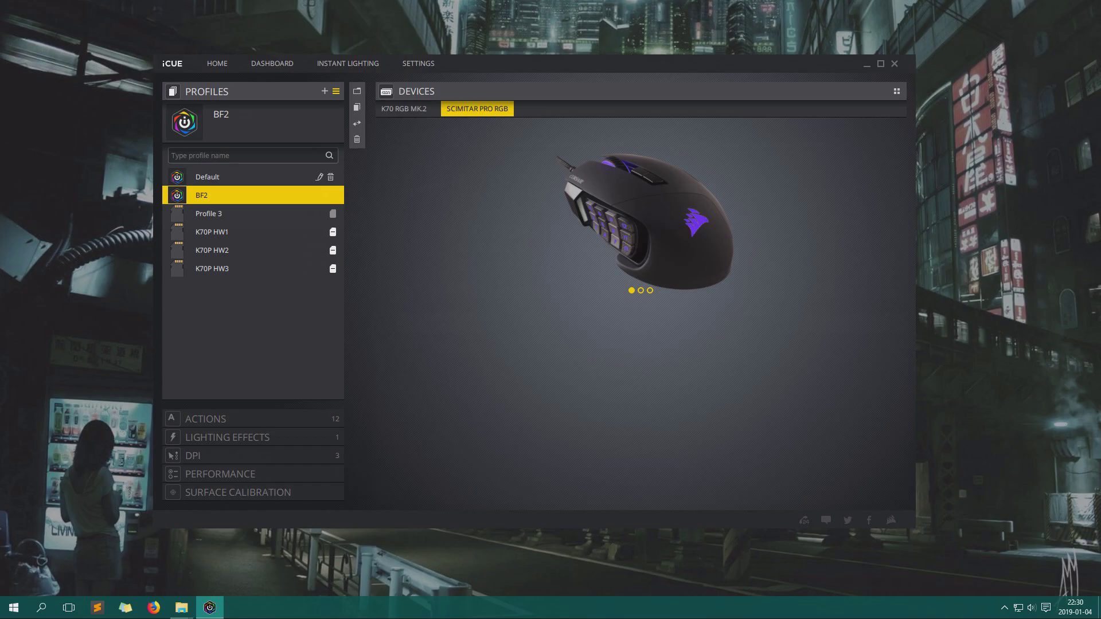
{"action": "left_click", "coordinate": [253, 177]}
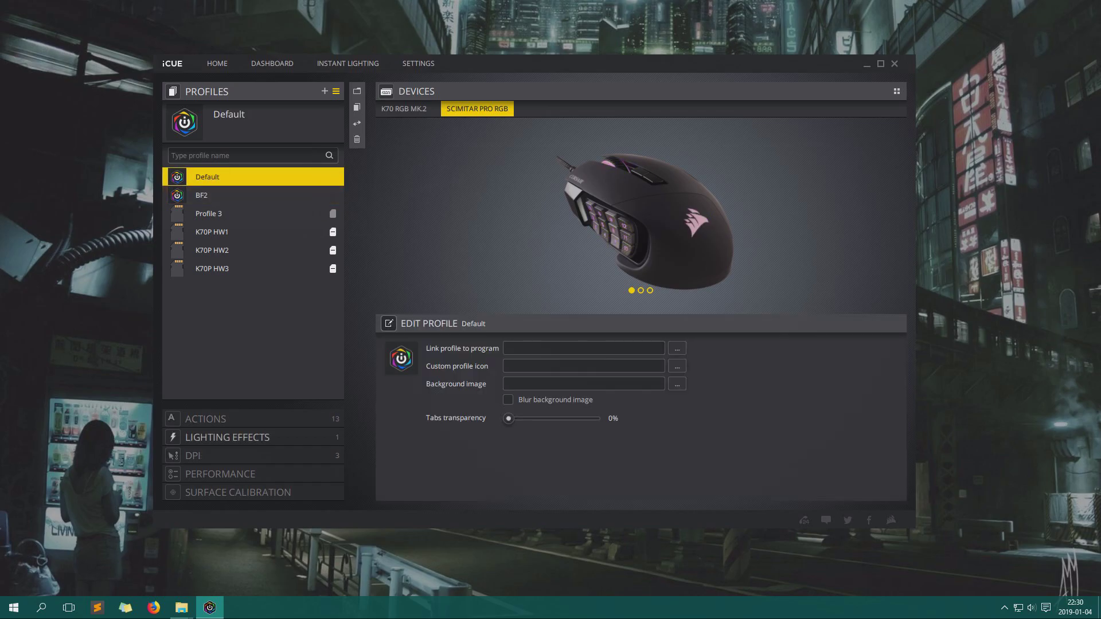
{"action": "left_click", "coordinate": [227, 437]}
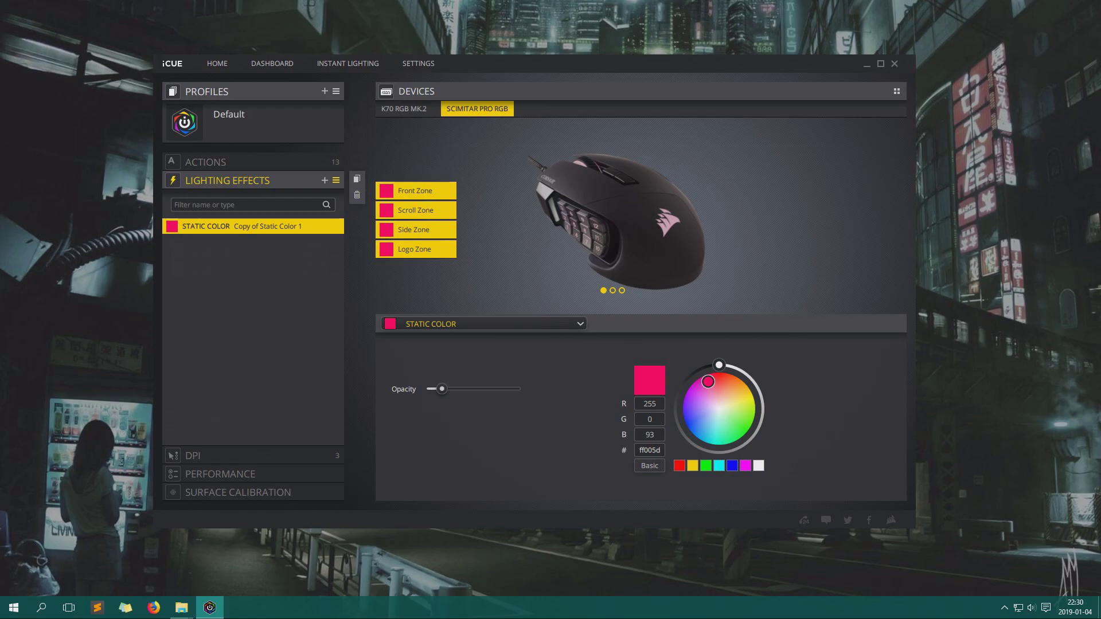
Review the mouse's actions in the Default profile: profile switching and the key remaps on G3, G6, G1 and G4.
{"action": "left_click", "coordinate": [205, 161]}
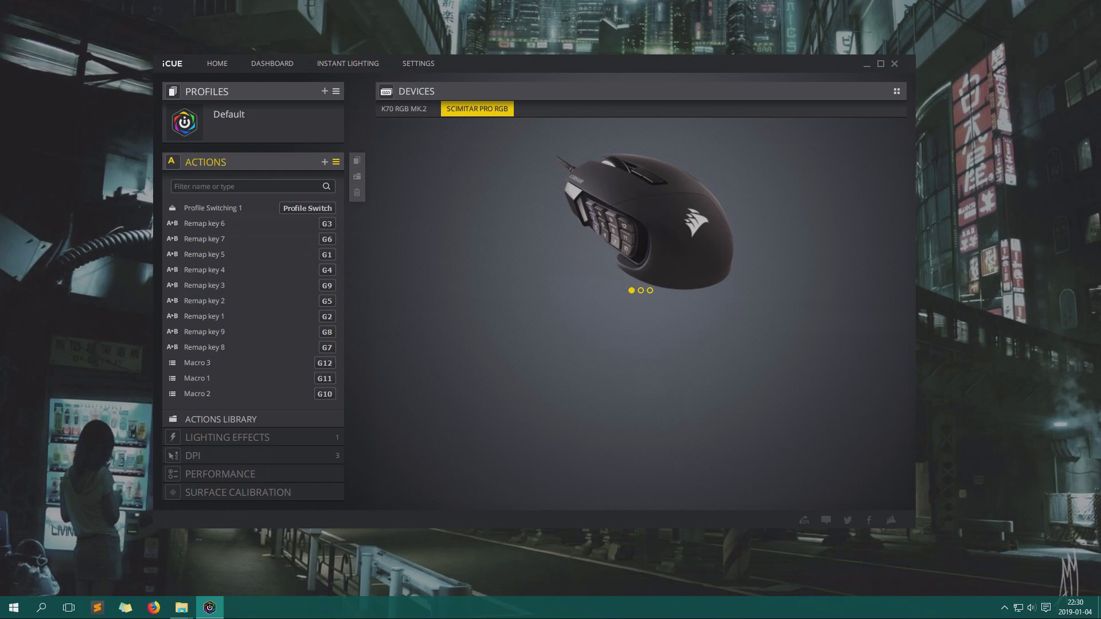
{"action": "left_click", "coordinate": [209, 208]}
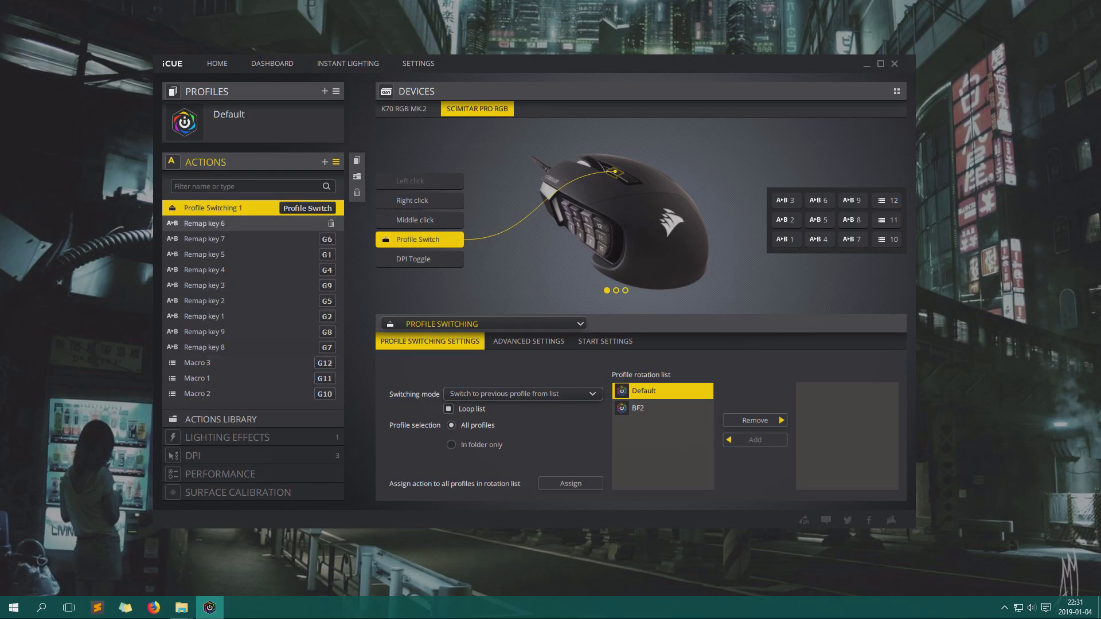
{"action": "left_click", "coordinate": [229, 223]}
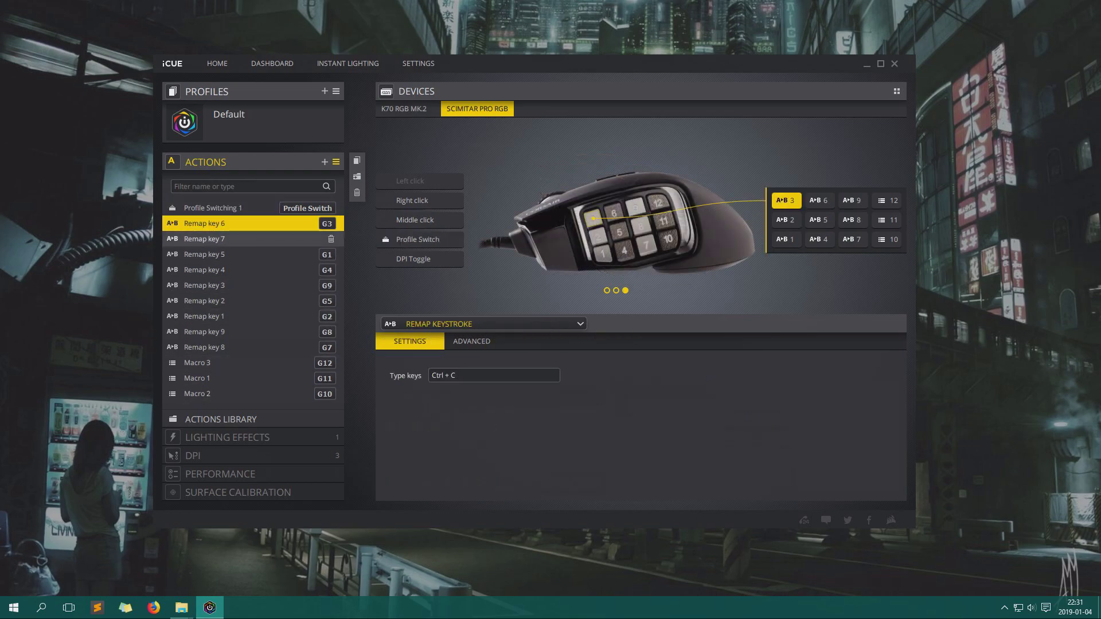
{"action": "left_click", "coordinate": [229, 239]}
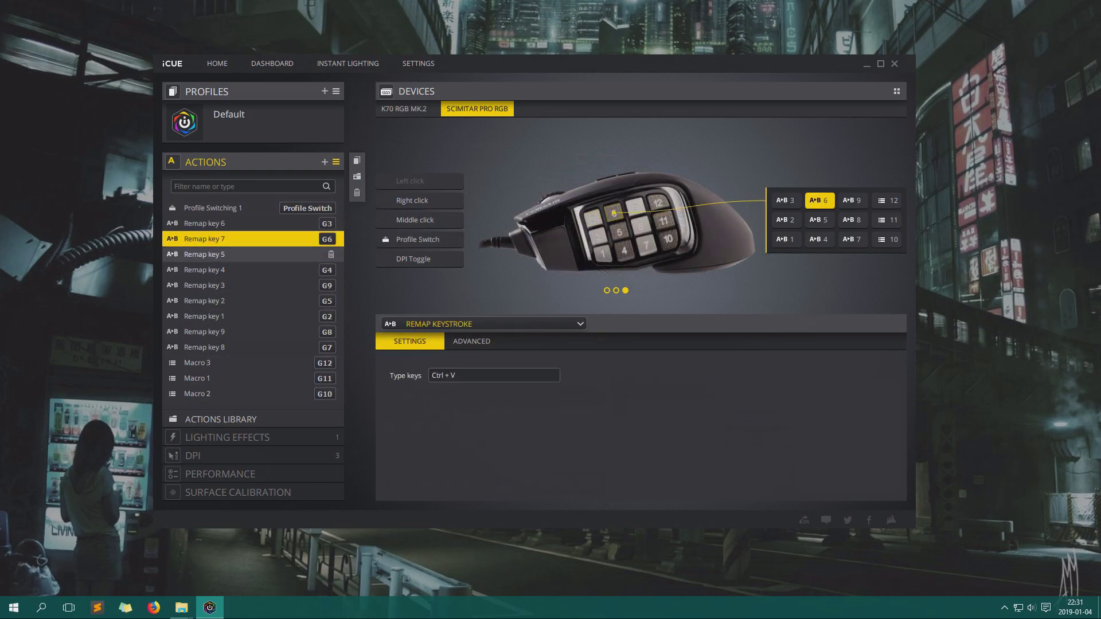
{"action": "left_click", "coordinate": [229, 254]}
{"action": "left_click", "coordinate": [230, 270]}
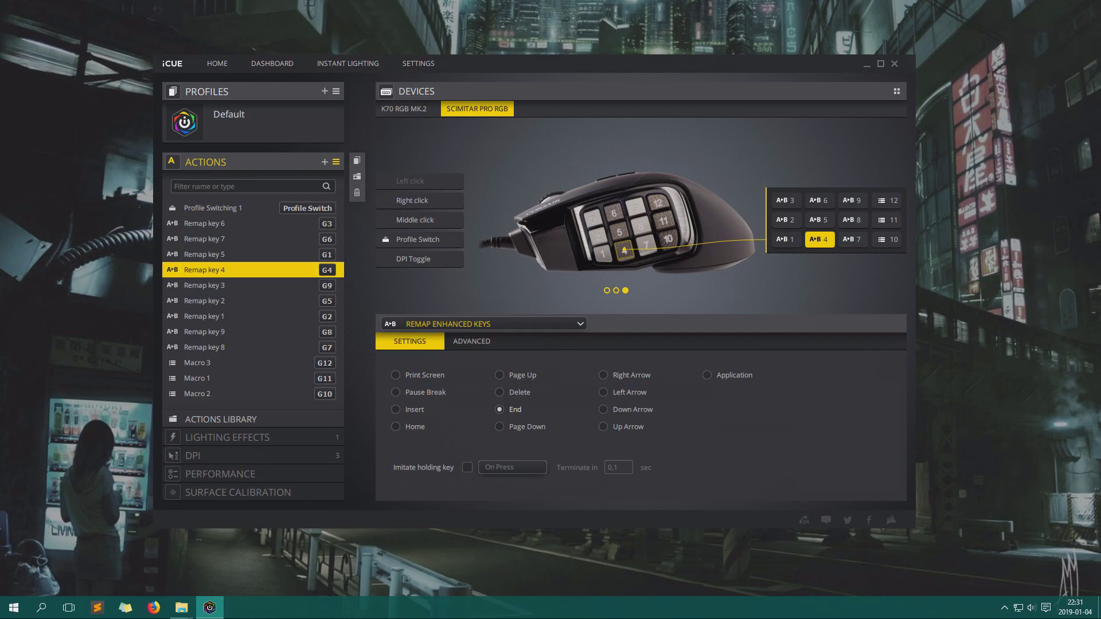
Return to the device overview, view the K70 RGB MK.2 and the Scimitar Pro RGB, and reposition the window.
{"action": "left_click", "coordinate": [217, 63]}
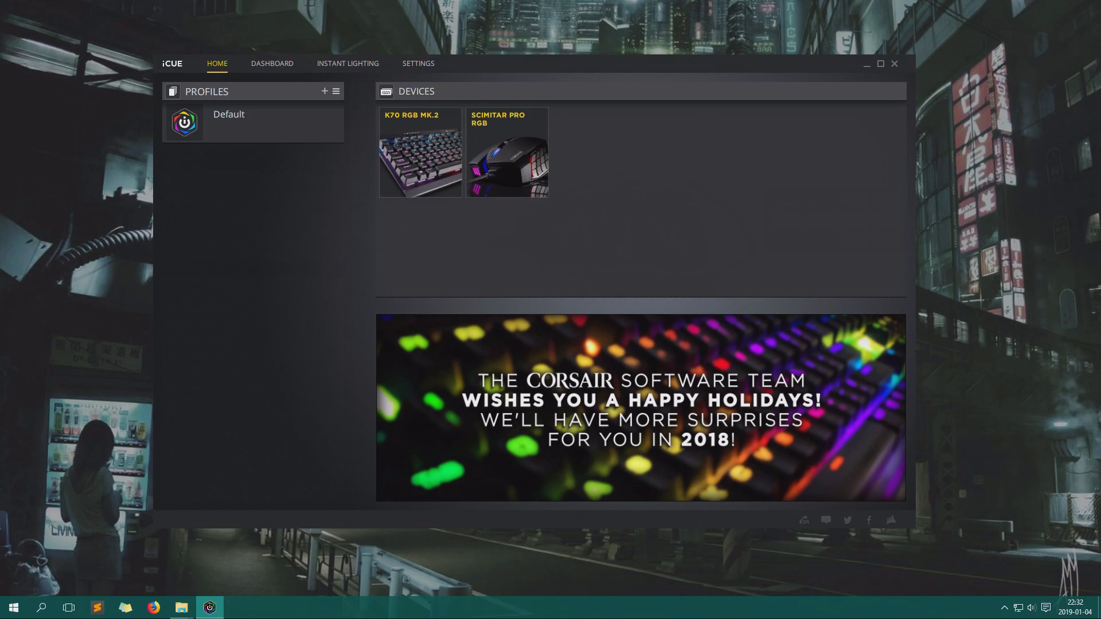
{"action": "left_click", "coordinate": [420, 152]}
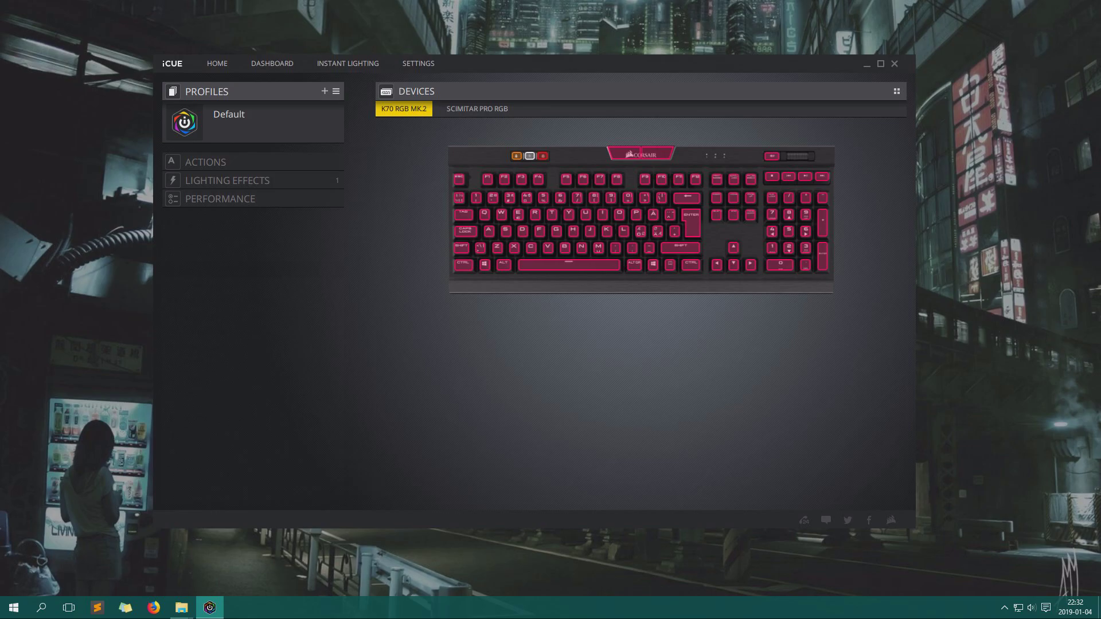
{"action": "left_click", "coordinate": [477, 108]}
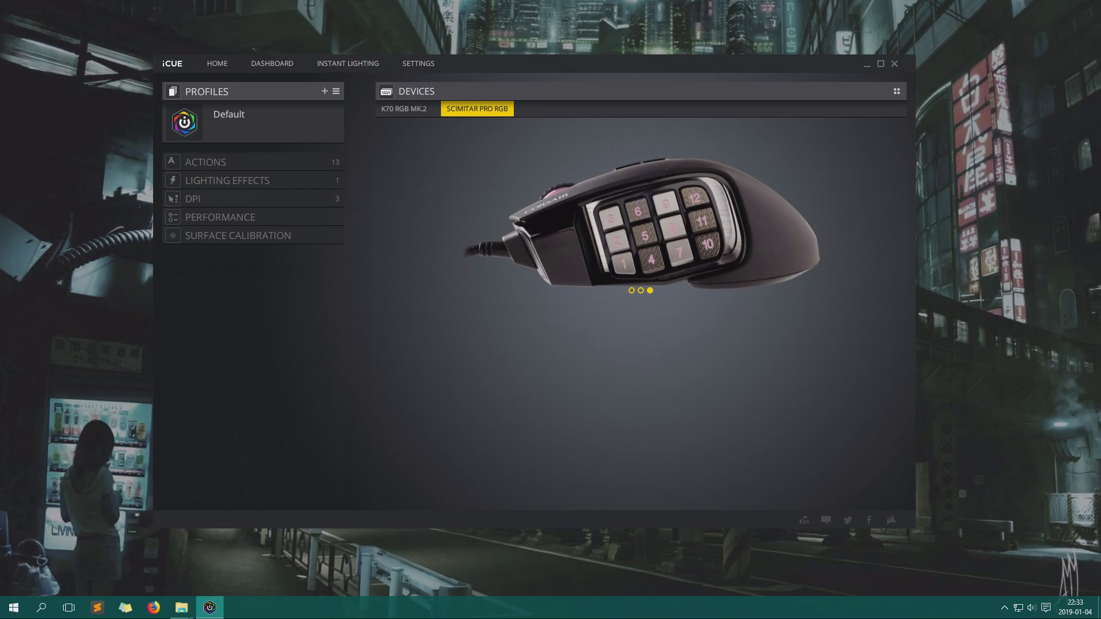
{"action": "mouse_move", "coordinate": [474, 63]}
{"action": "left_mouse_down"}
{"action": "mouse_move", "coordinate": [546, 74]}
{"action": "mouse_move", "coordinate": [494, 71]}
{"action": "left_mouse_up"}
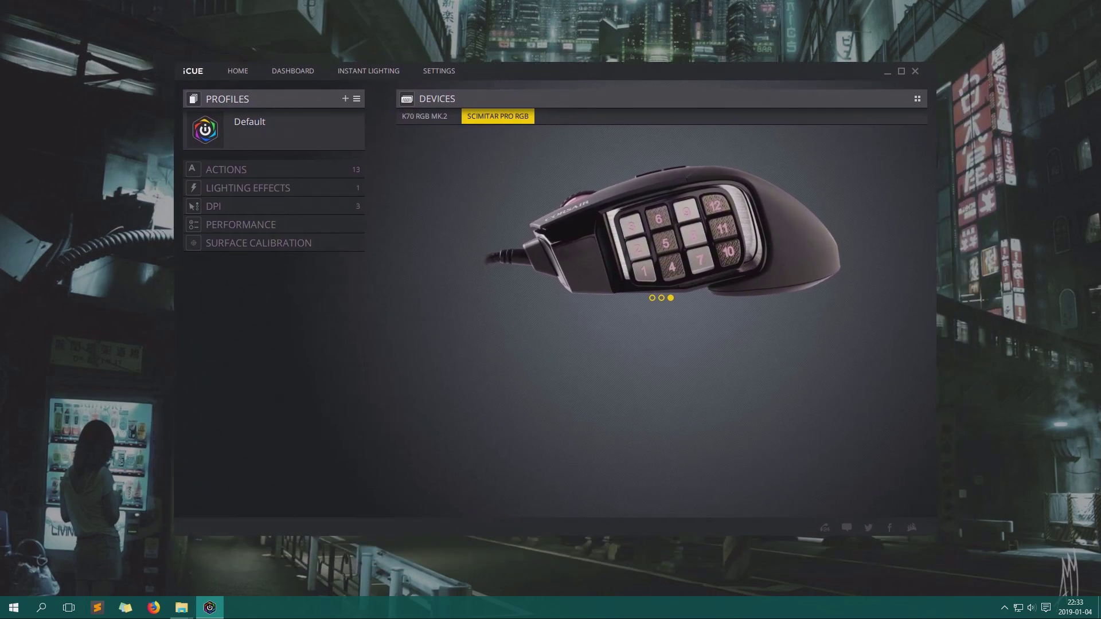